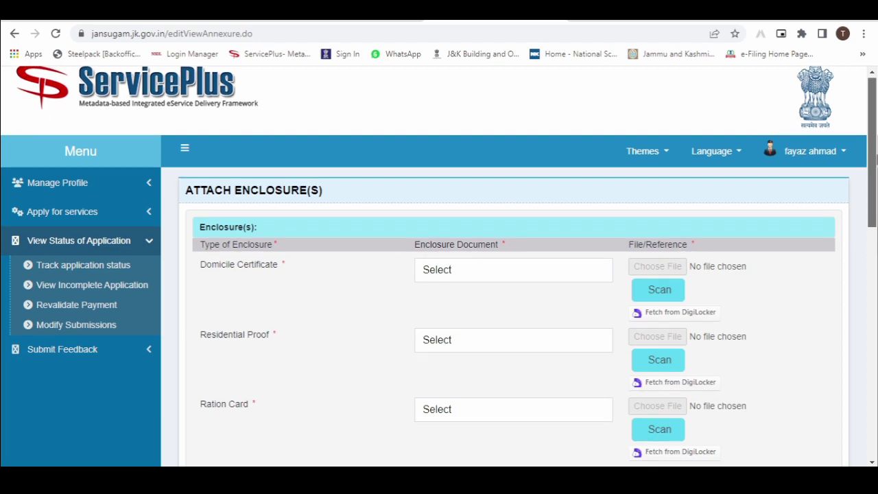
Step: Examine the document options offered for the Domicile Certificate, Residential Proof and Ration Card enclosures
scroll(552, 302, down, 1)
drag(874, 167, 874, 194)
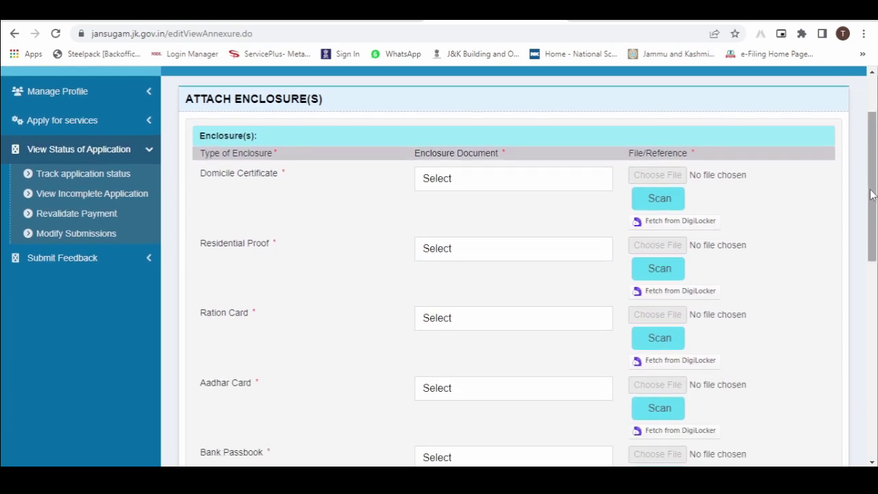
drag(872, 196, 873, 201)
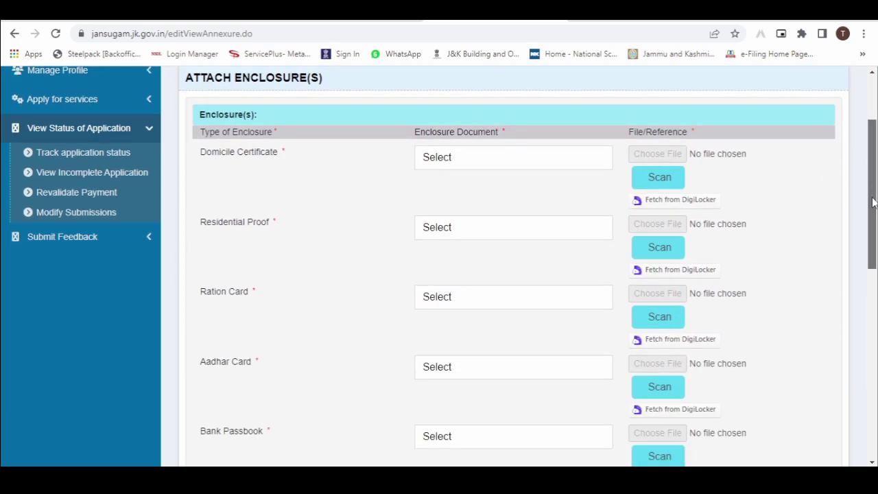
click(517, 161)
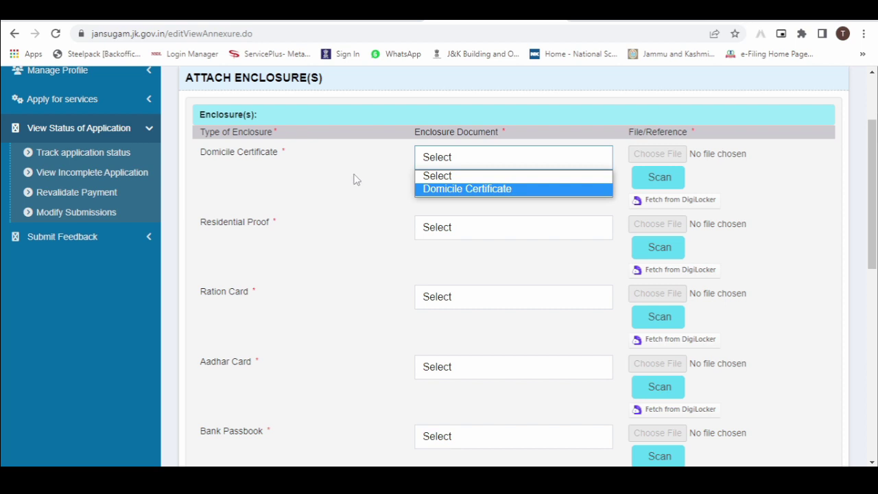
click(353, 206)
click(469, 235)
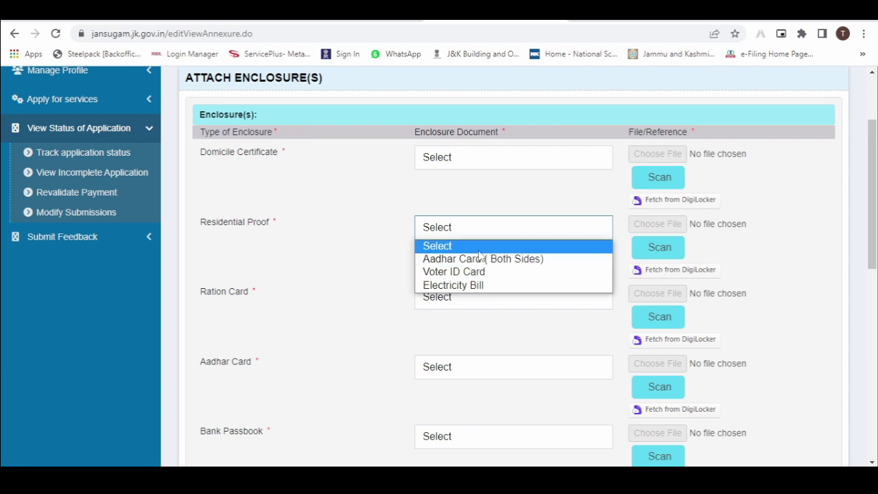
click(433, 245)
scroll(431, 238, down, 1)
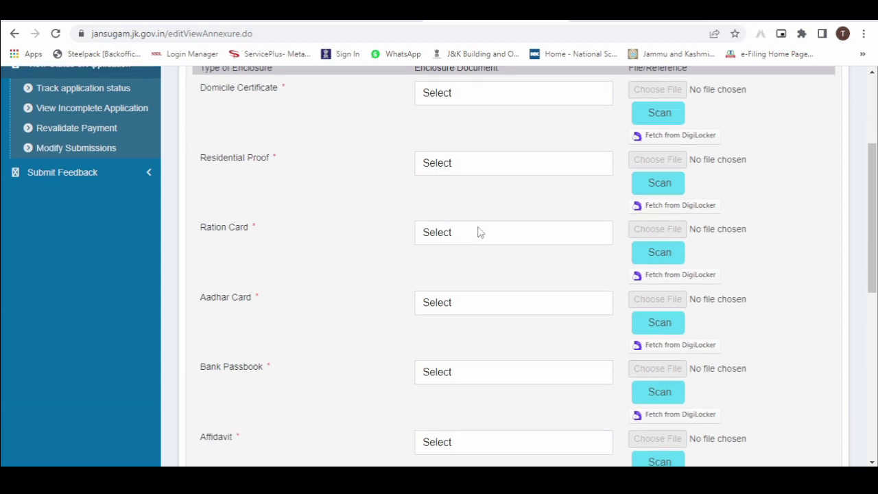
click(476, 231)
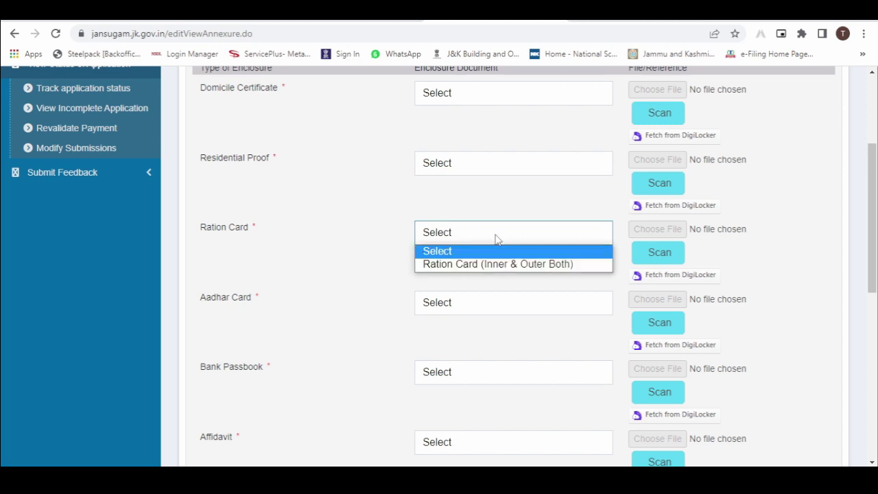
click(375, 257)
Step: Choose Aadhar Card (Both Sides) as the Aadhar Card enclosure document, and reset that field to Select
scroll(330, 259, down, 1)
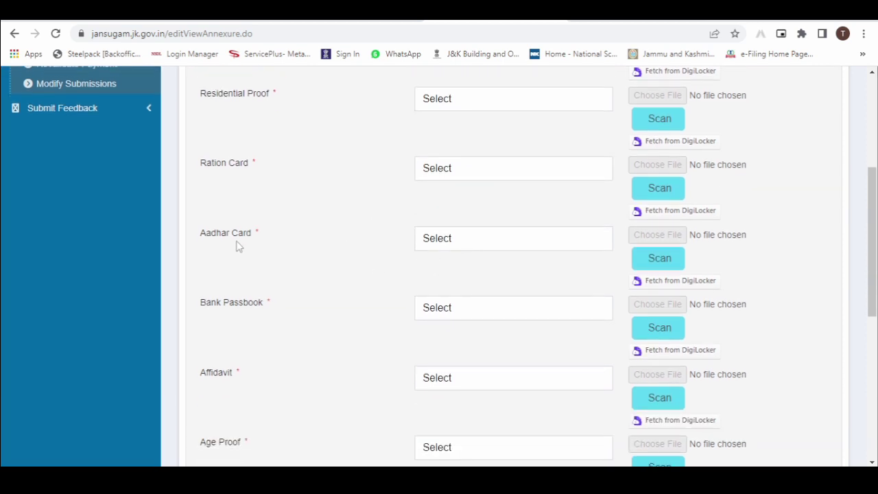
click(497, 251)
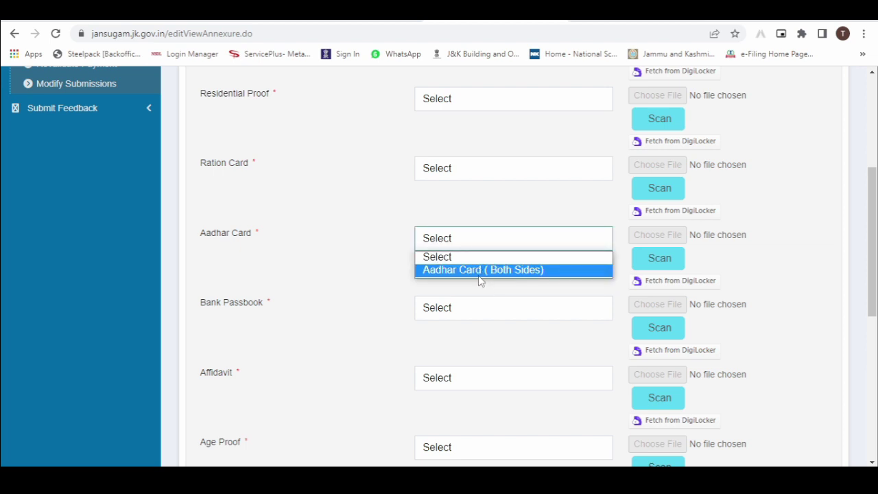
click(480, 273)
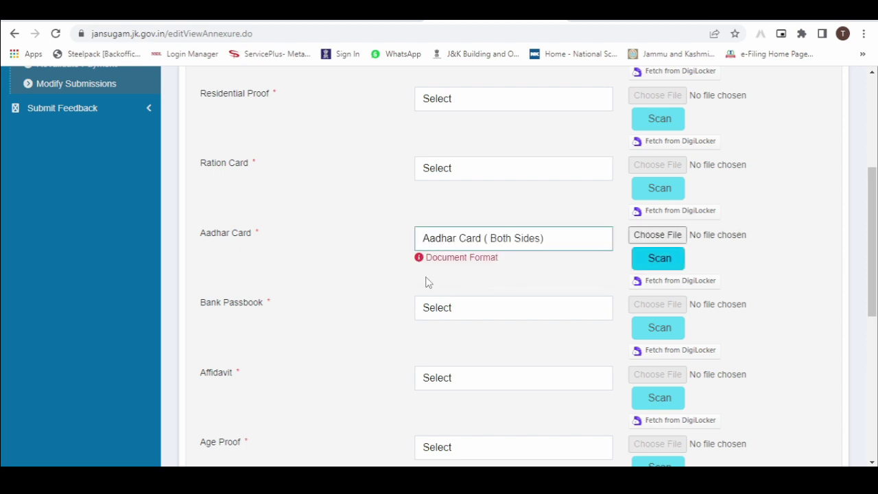
scroll(446, 281, down, 1)
click(480, 182)
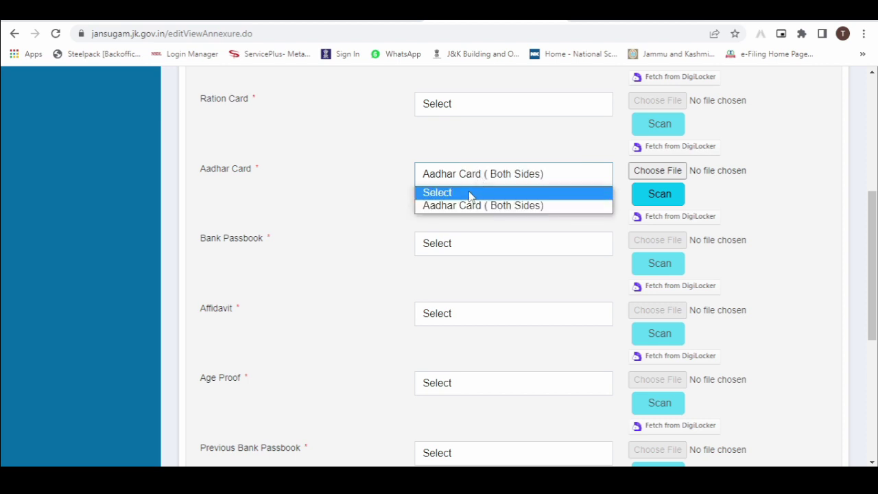
click(469, 192)
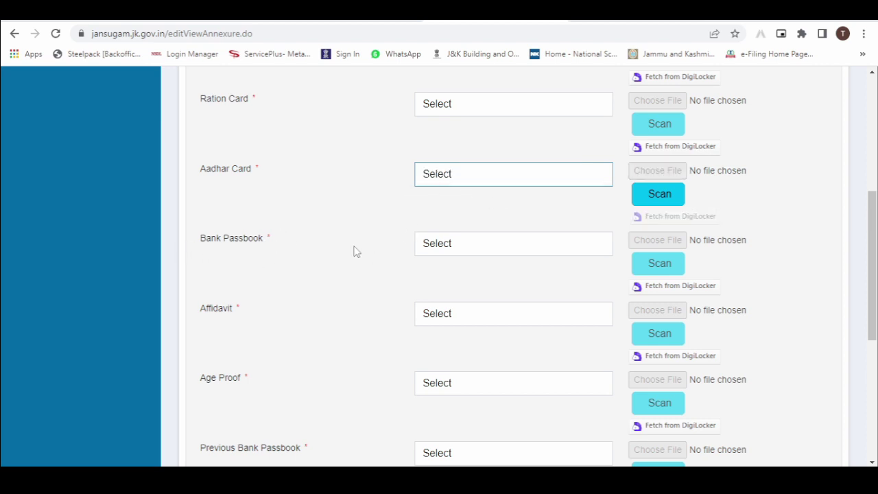
Step: Examine the document options offered for the Bank Passbook, Affidavit, Age Proof and Previous Bank Passbook enclosures
click(453, 249)
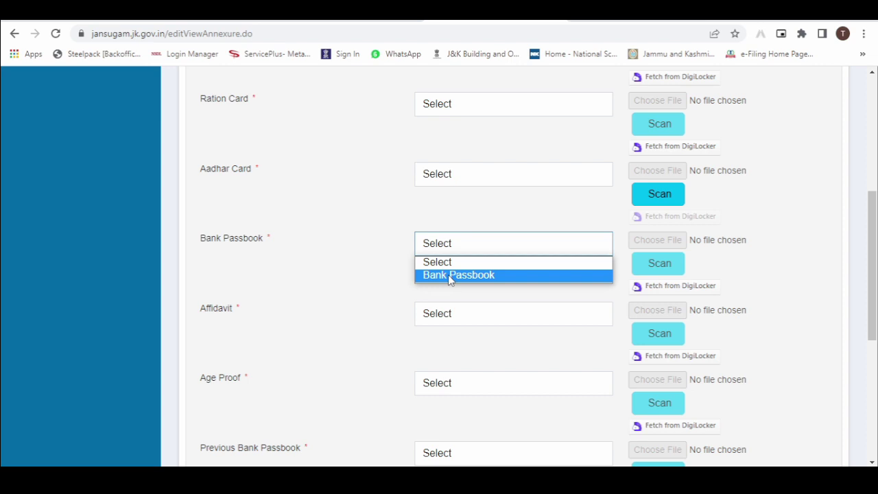
click(377, 311)
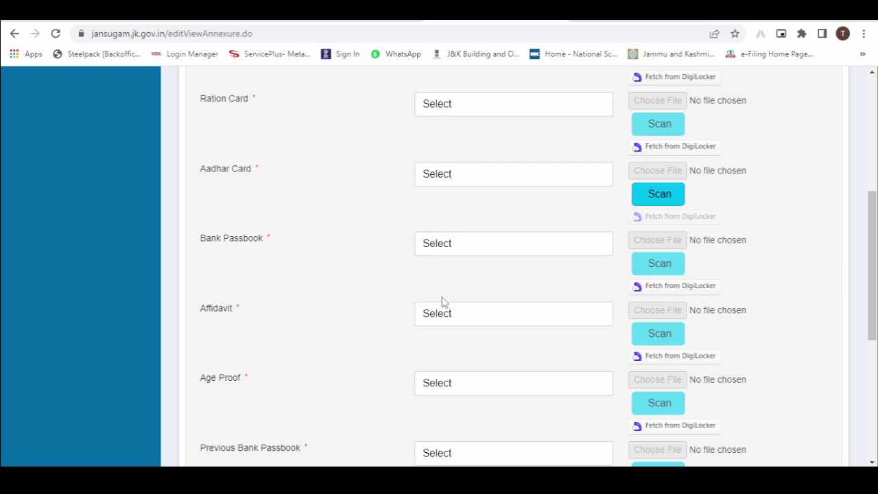
scroll(325, 254, down, 2)
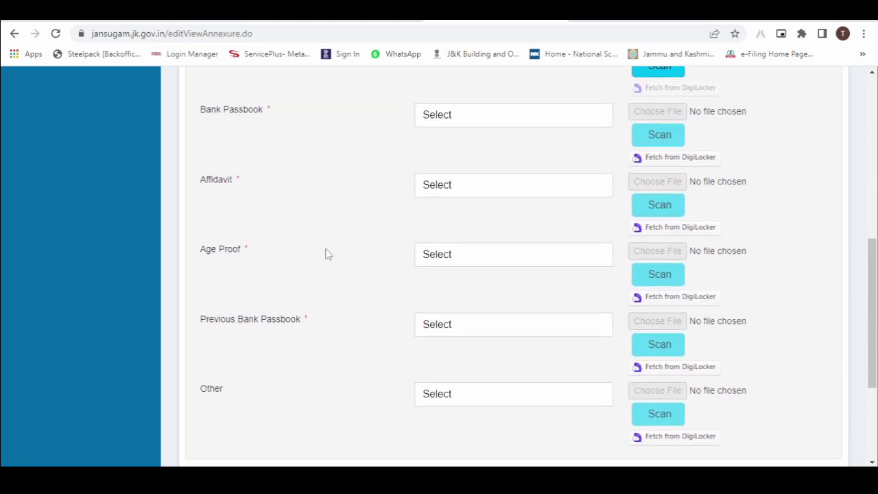
click(497, 192)
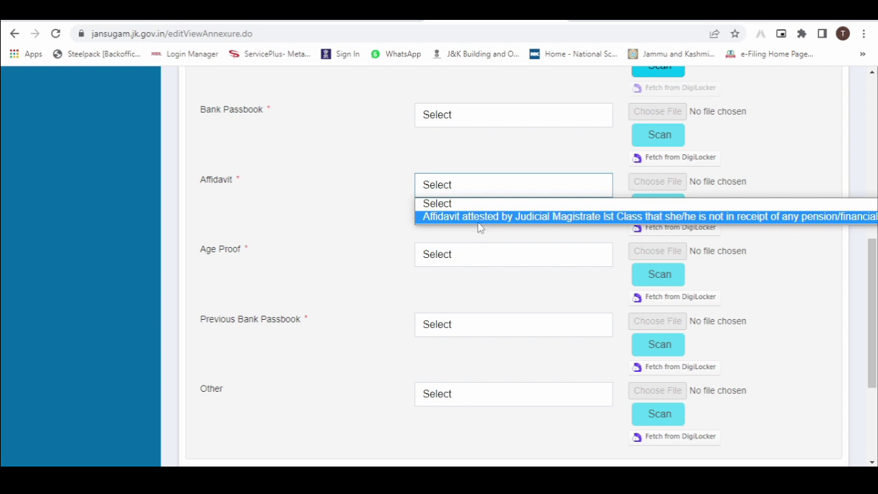
click(442, 234)
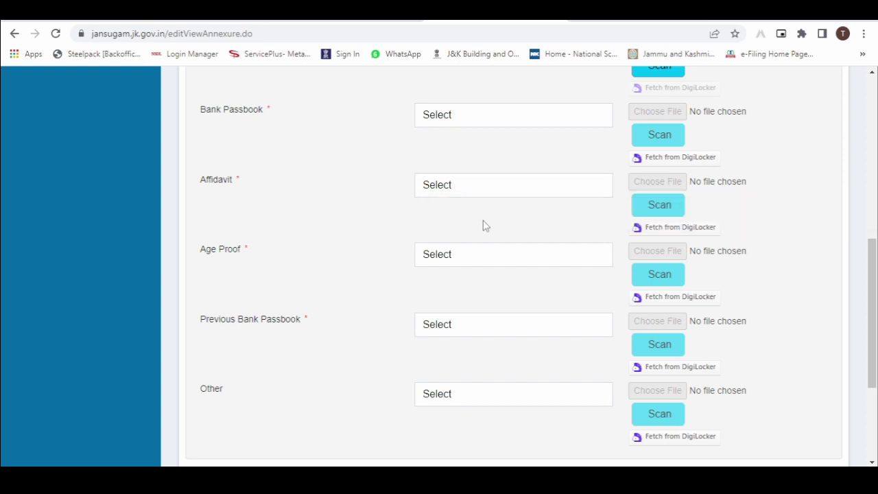
click(481, 260)
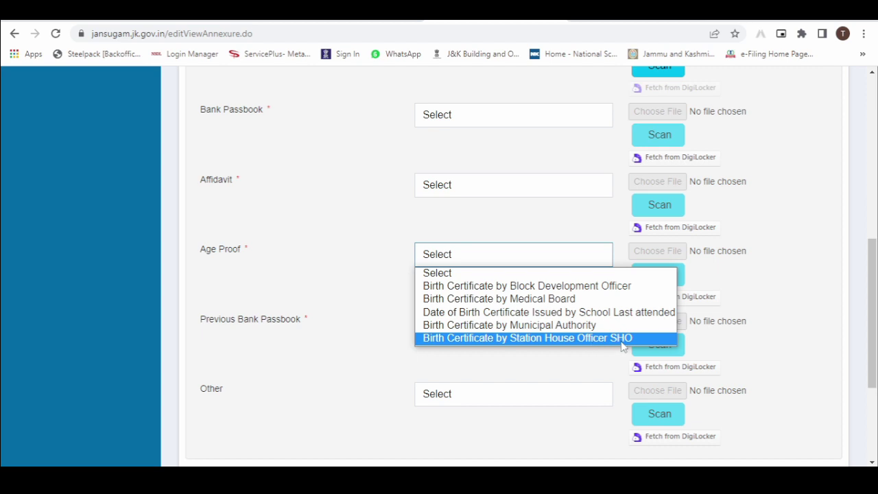
click(374, 329)
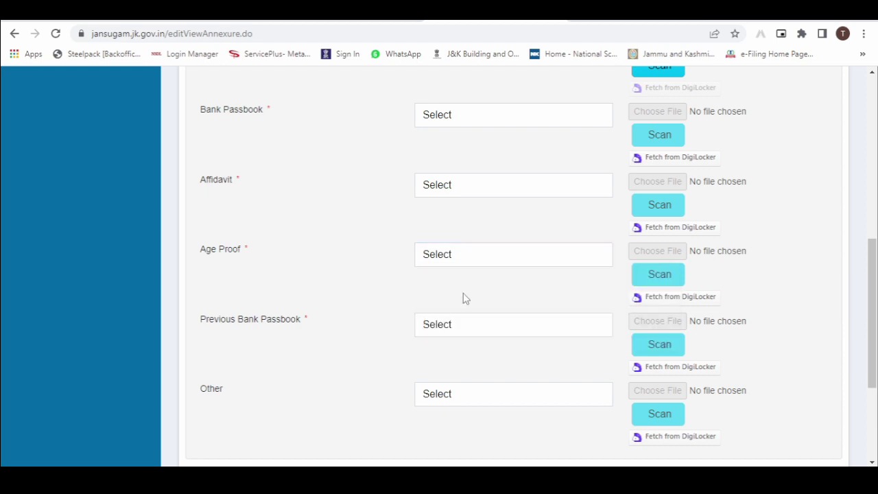
scroll(463, 299, down, 2)
click(473, 199)
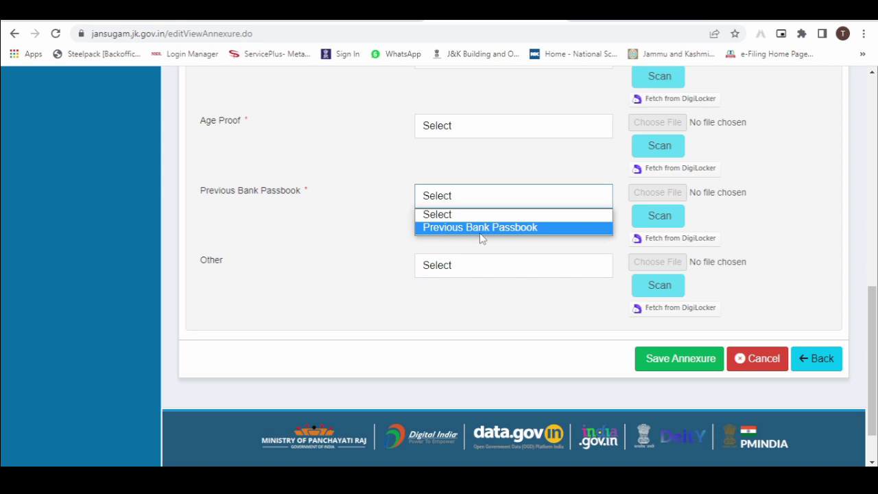
click(383, 236)
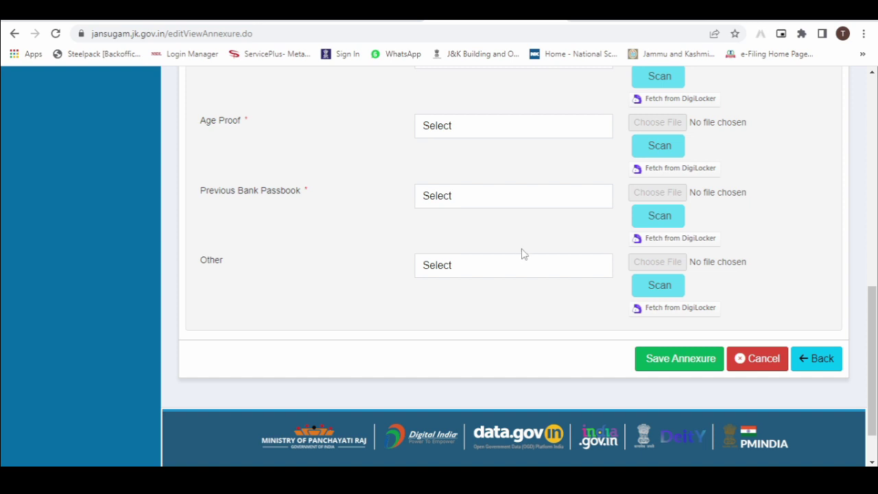
Step: Review the whole enclosure list together with the file, scan and DigiLocker options for each document
scroll(459, 238, up, 7)
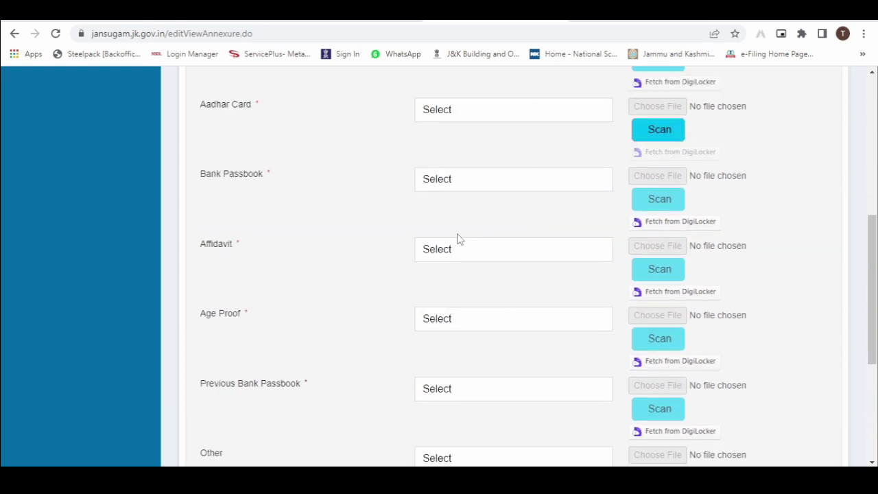
scroll(458, 238, up, 1)
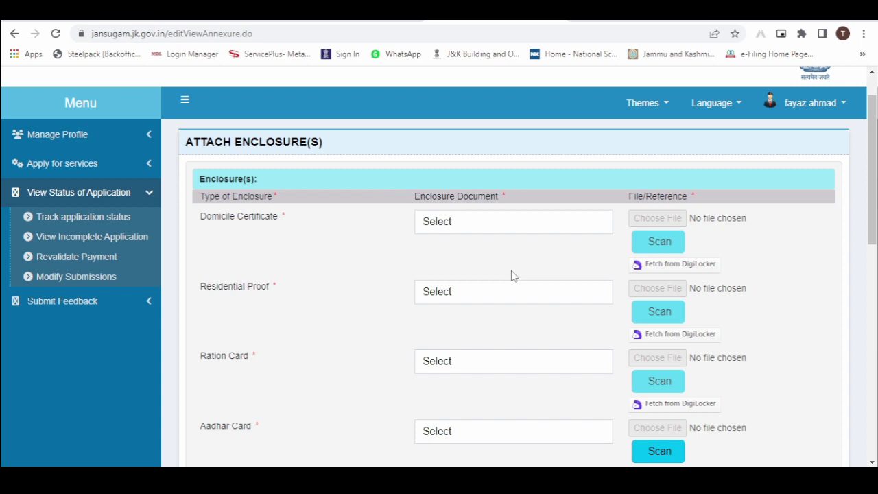
scroll(511, 275, down, 1)
drag(876, 209, 876, 313)
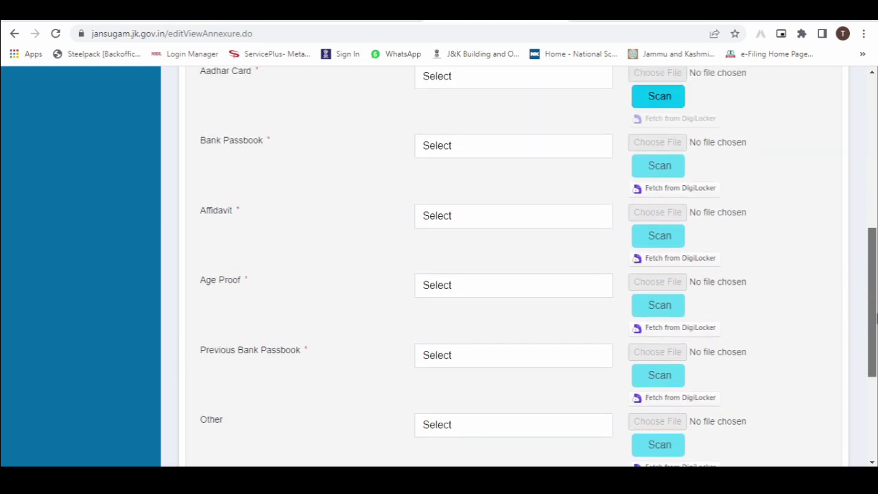
scroll(652, 371, up, 6)
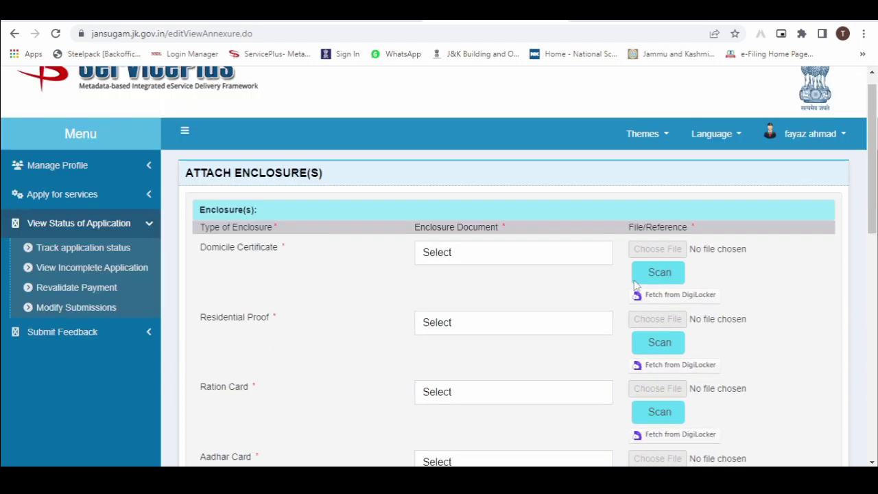
scroll(635, 284, down, 1)
drag(876, 188, 876, 201)
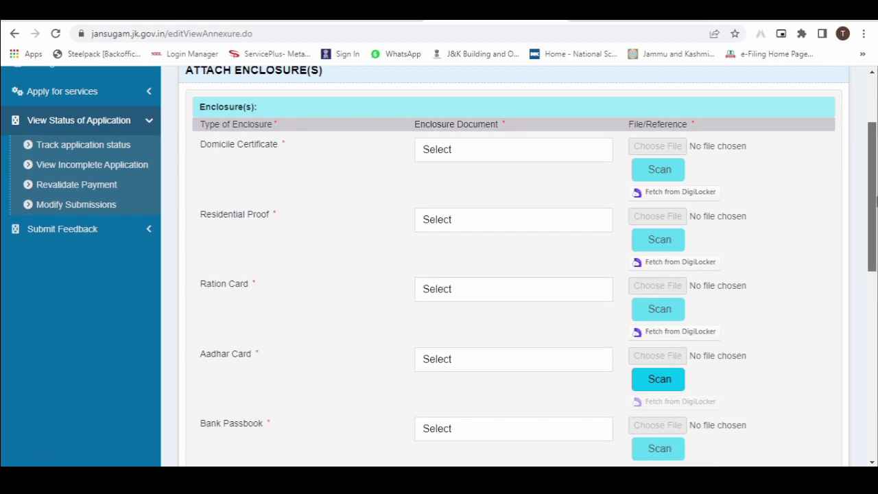
drag(875, 198, 875, 202)
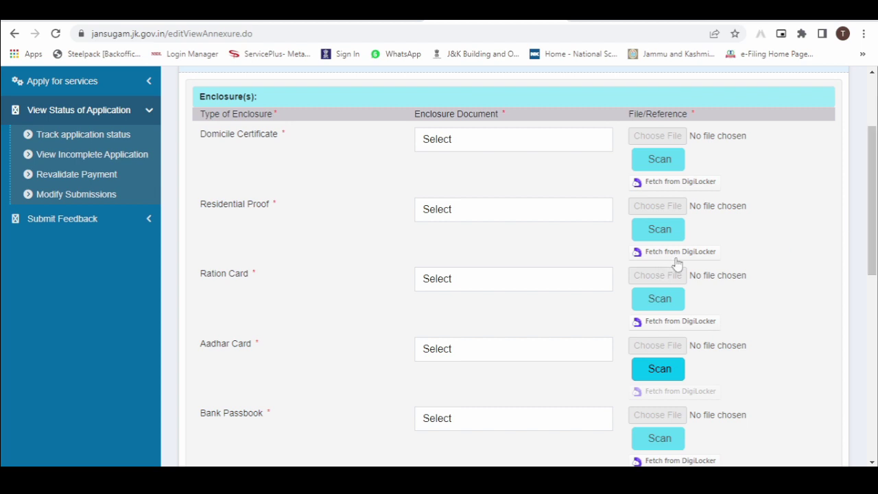
mouse_move(876, 216)
mouse_down()
mouse_move(874, 338)
mouse_move(876, 218)
mouse_up()
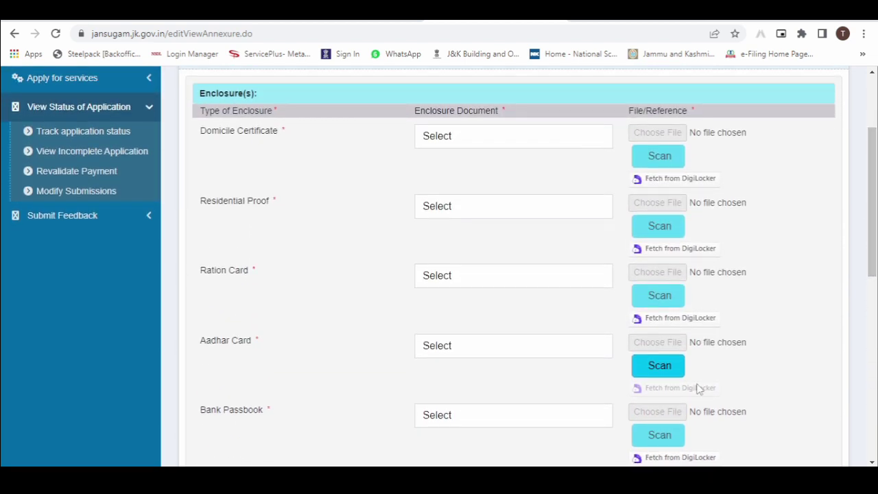